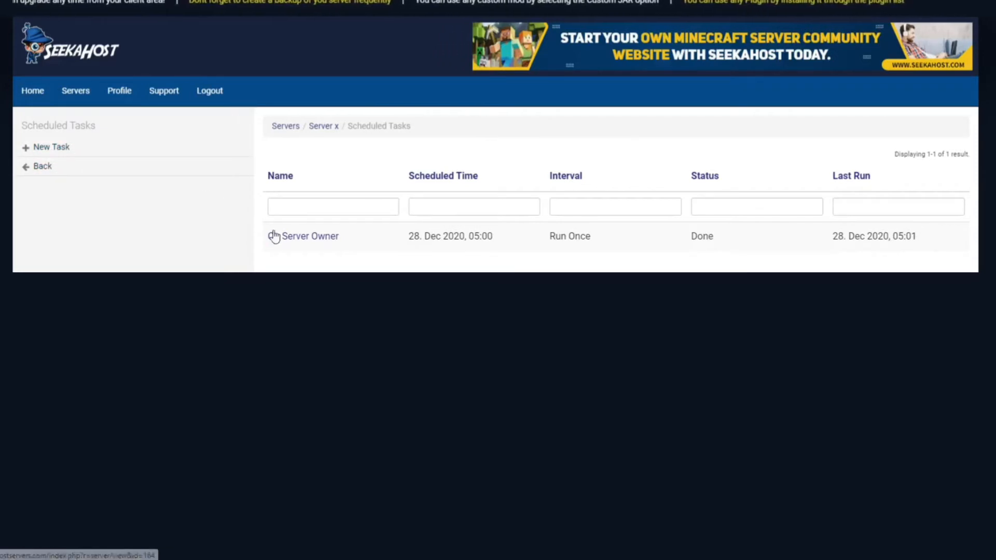
Start a new scheduled task for the server and enable its repeat interval.
{"action": "left_click", "coordinate": [55, 153]}
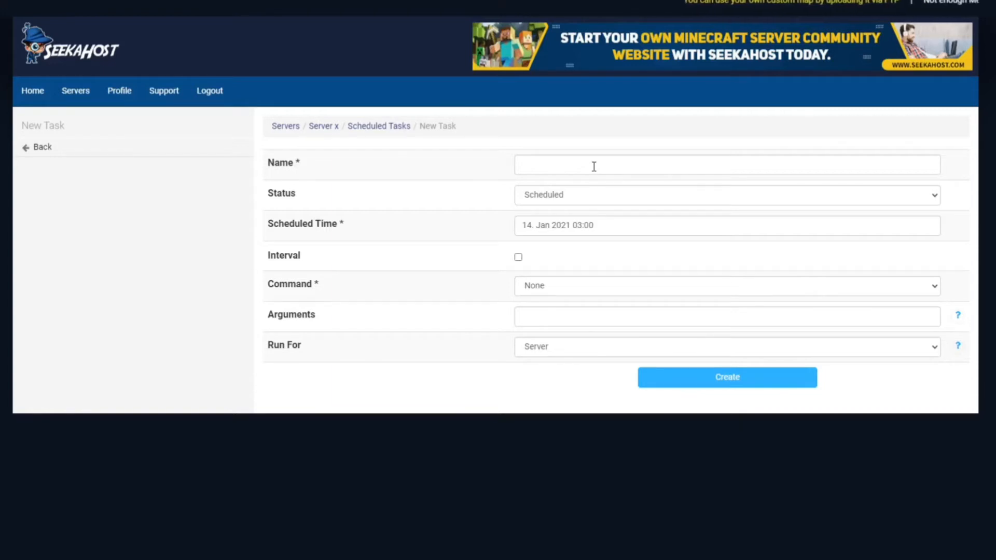
{"action": "left_click", "coordinate": [606, 200]}
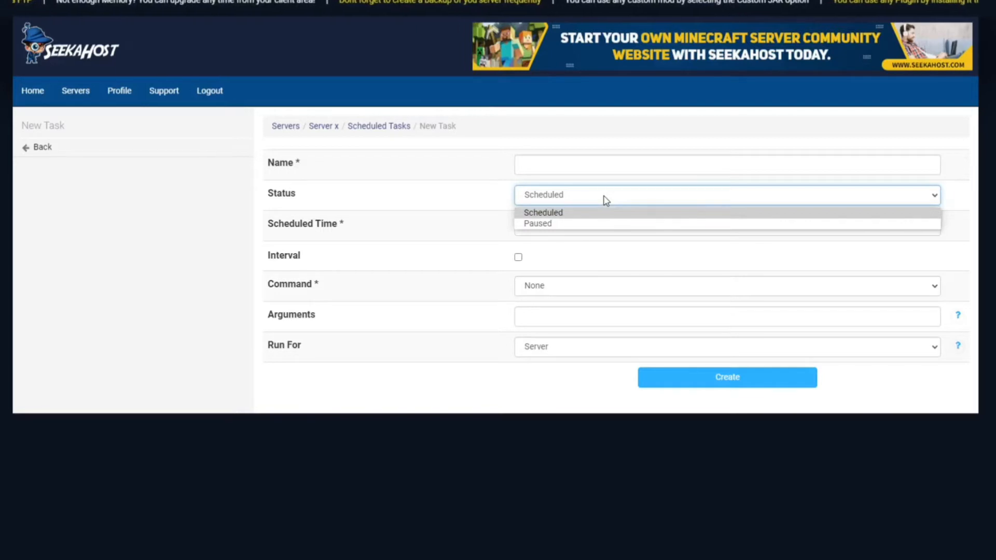
{"action": "left_click", "coordinate": [606, 201]}
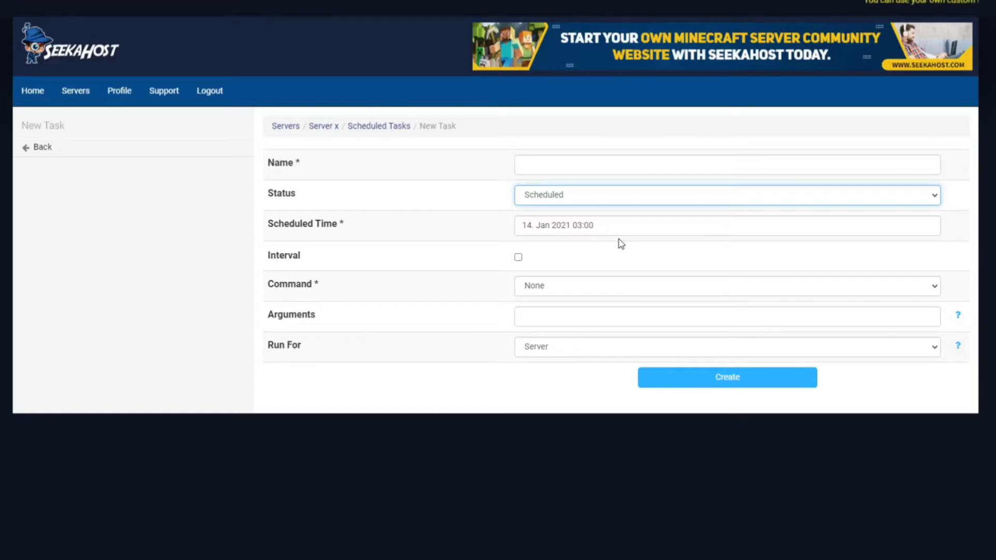
{"action": "left_click", "coordinate": [518, 257]}
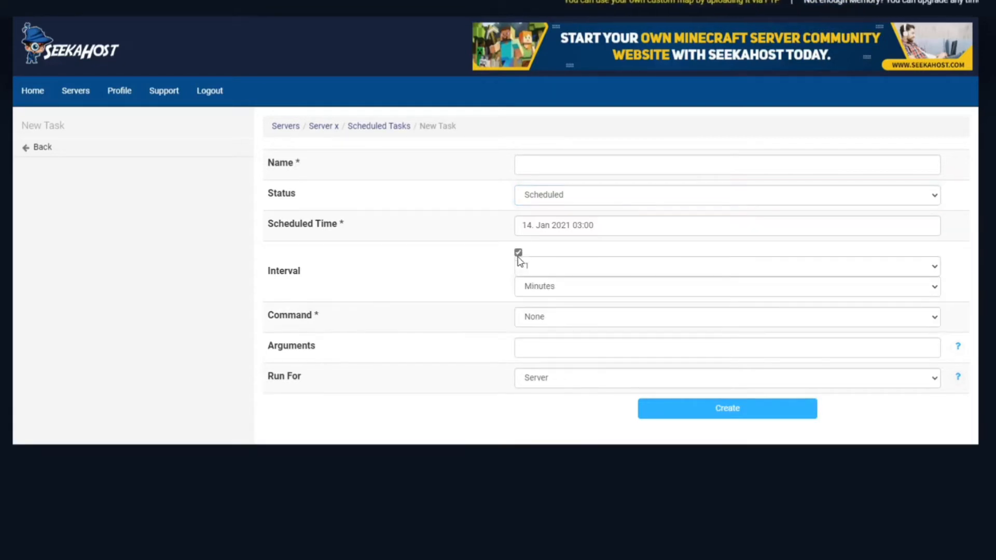
Set the task's repeat interval to 24 hours.
{"action": "left_click", "coordinate": [566, 267]}
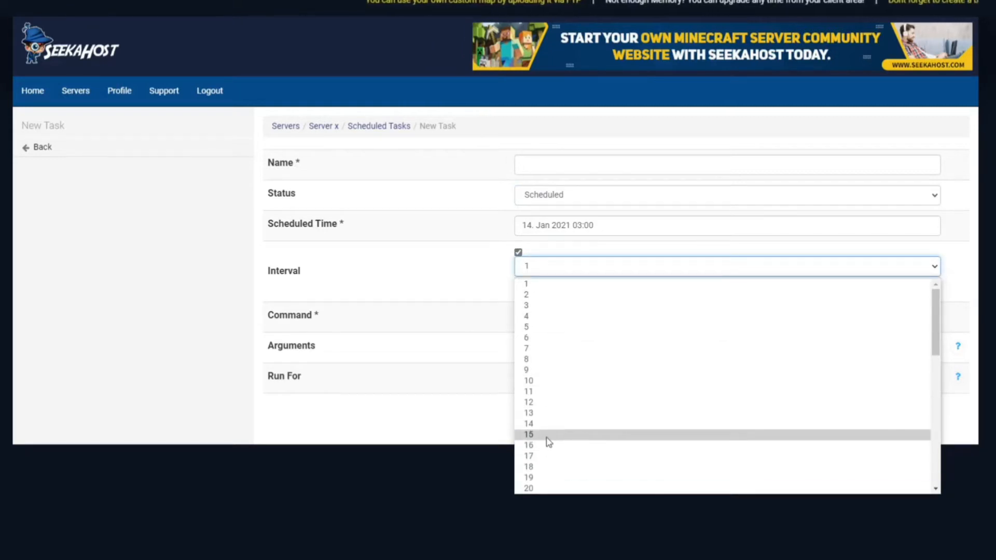
{"action": "left_click", "coordinate": [587, 267]}
{"action": "left_click", "coordinate": [569, 293]}
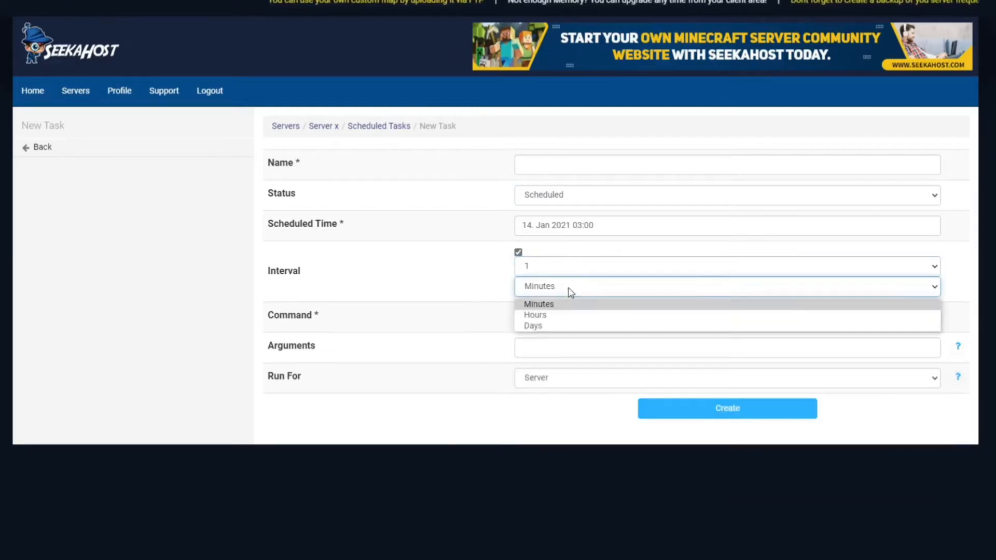
{"action": "left_click", "coordinate": [549, 317]}
{"action": "left_click", "coordinate": [536, 267]}
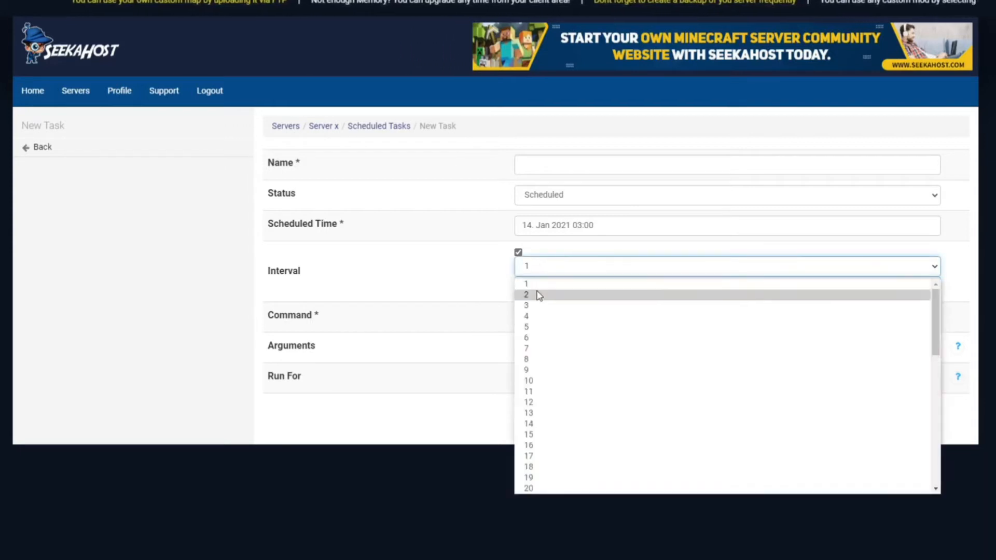
{"action": "scroll", "coordinate": [574, 414], "scroll_direction": "down", "scroll_amount": 1}
{"action": "scroll", "coordinate": [547, 465], "scroll_direction": "down", "scroll_amount": 3}
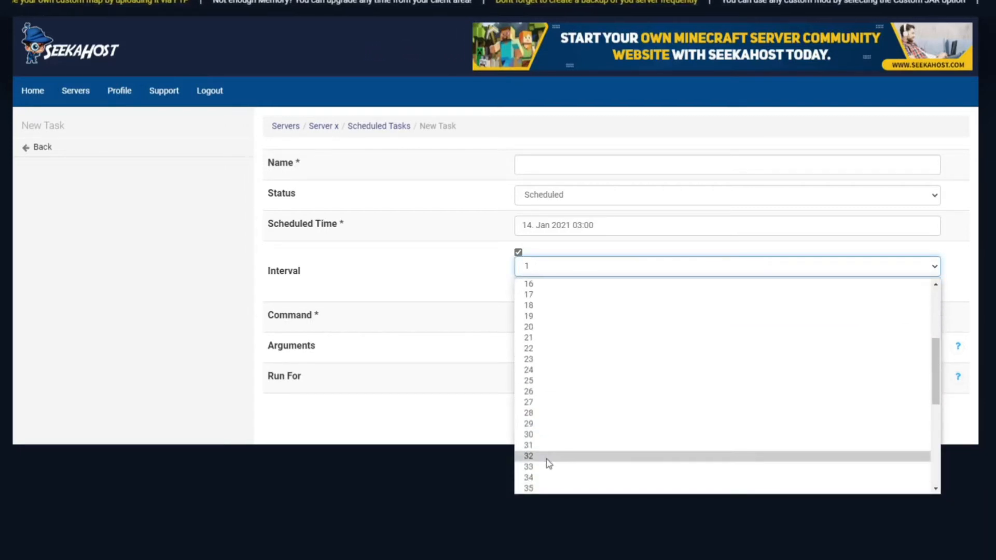
{"action": "left_click", "coordinate": [530, 371]}
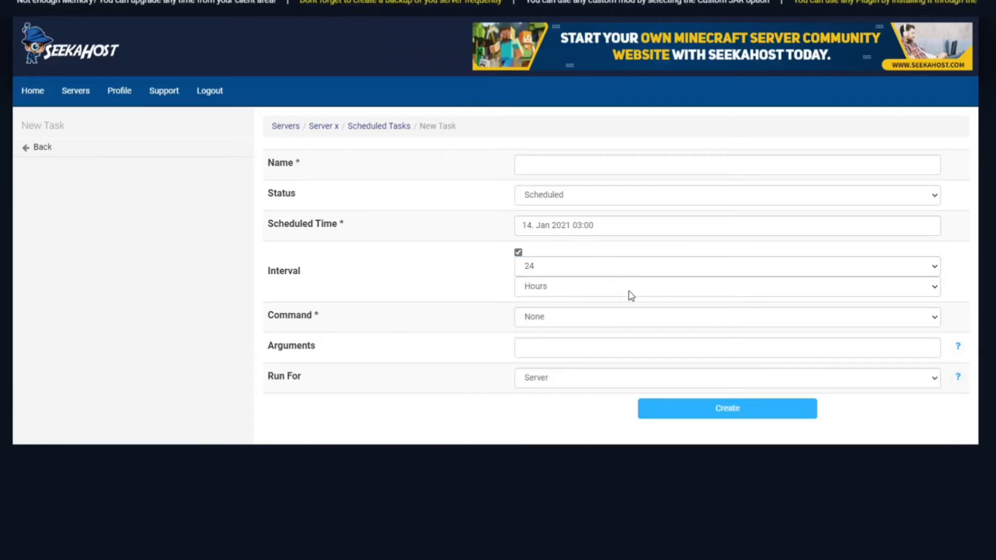
Change the task's repeat interval to every 3 days.
{"action": "left_click", "coordinate": [602, 293]}
{"action": "left_click", "coordinate": [553, 326]}
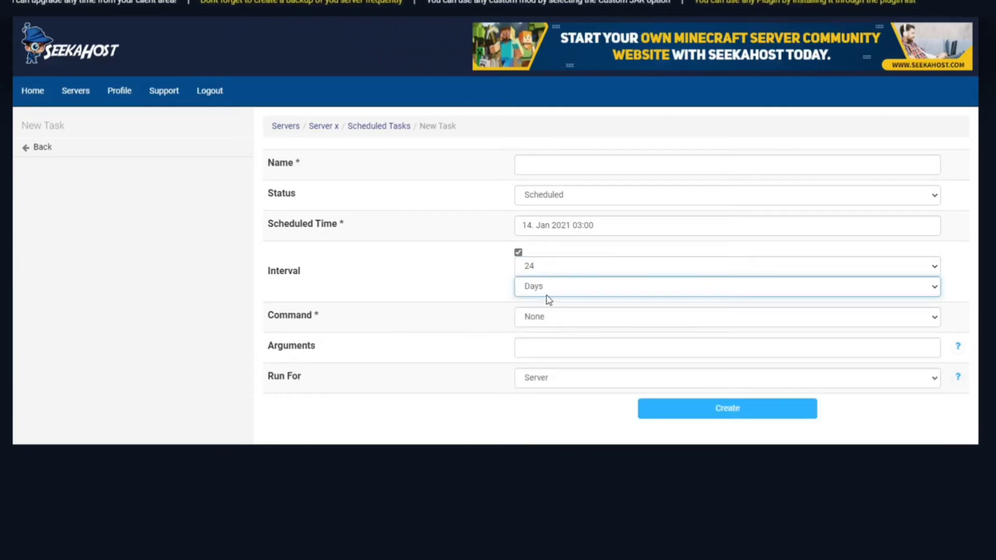
{"action": "left_click", "coordinate": [552, 274]}
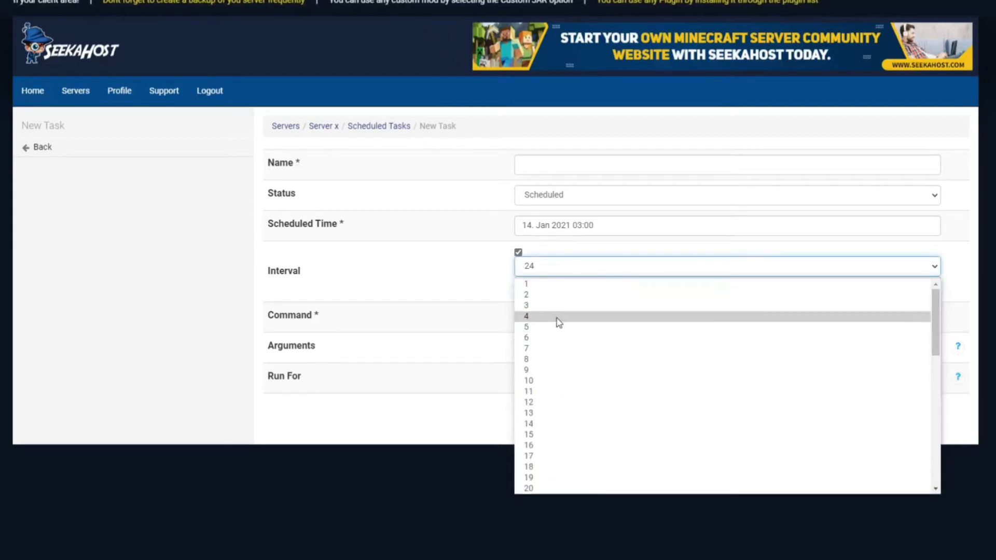
{"action": "left_click", "coordinate": [537, 304]}
Review the commands available for the scheduled task without choosing one.
{"action": "left_click", "coordinate": [921, 319]}
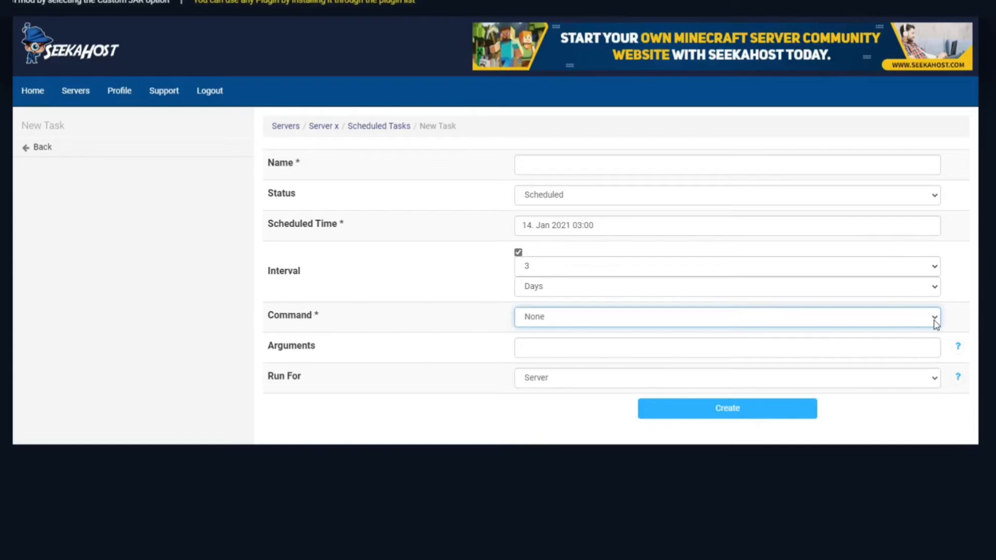
{"action": "left_click", "coordinate": [937, 323]}
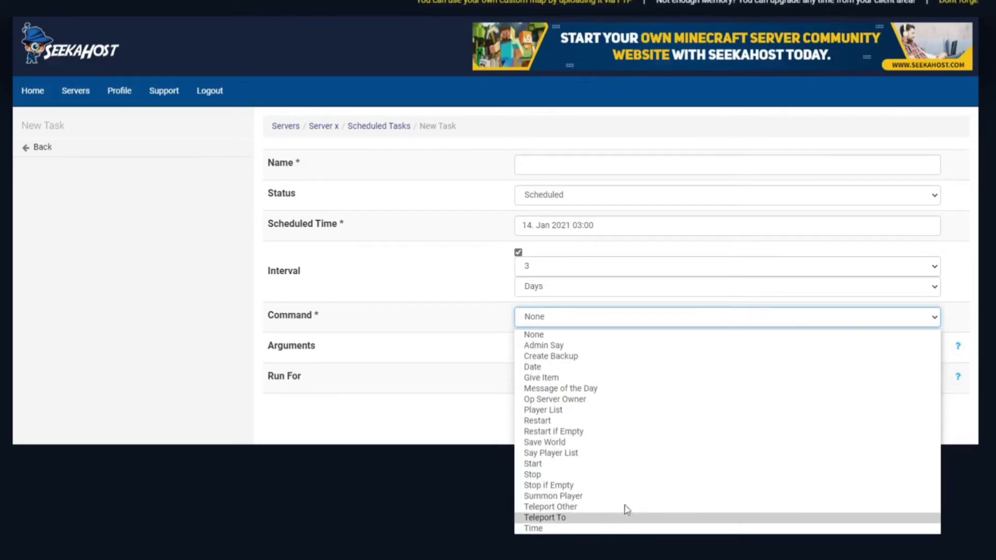
{"action": "left_click", "coordinate": [660, 334]}
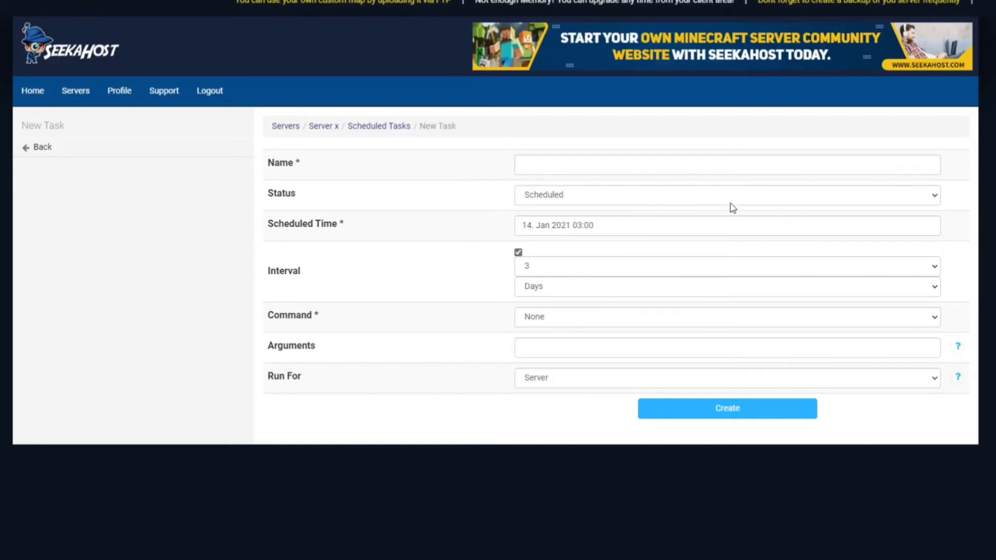
Name the task "warning" and set its repeat interval to 24 hours.
{"action": "left_click", "coordinate": [607, 169]}
{"action": "type", "text": "warning"}
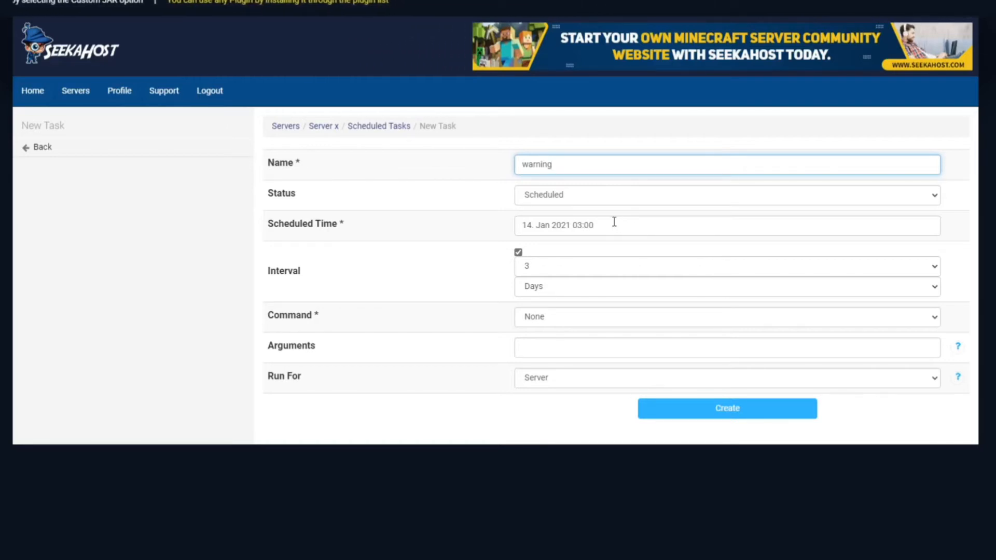
{"action": "left_click", "coordinate": [561, 292]}
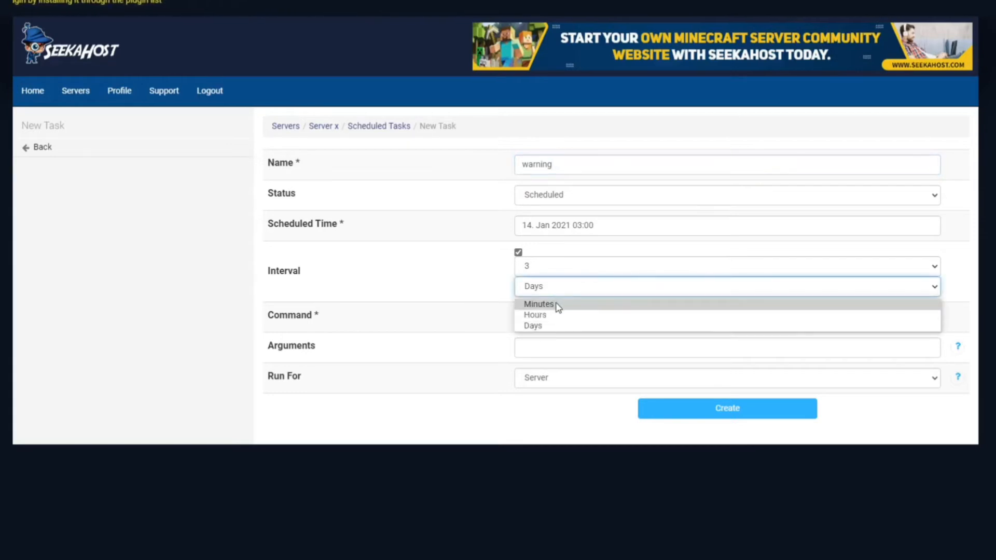
{"action": "left_click", "coordinate": [550, 316]}
{"action": "left_click", "coordinate": [549, 266]}
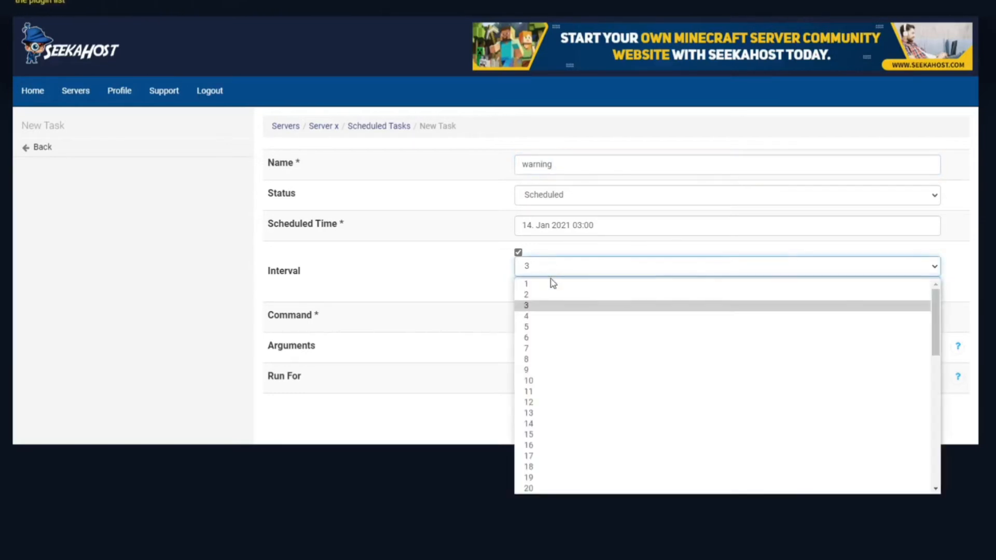
{"action": "scroll", "coordinate": [591, 450], "scroll_direction": "down", "scroll_amount": 2}
{"action": "scroll", "coordinate": [591, 450], "scroll_direction": "down", "scroll_amount": 1}
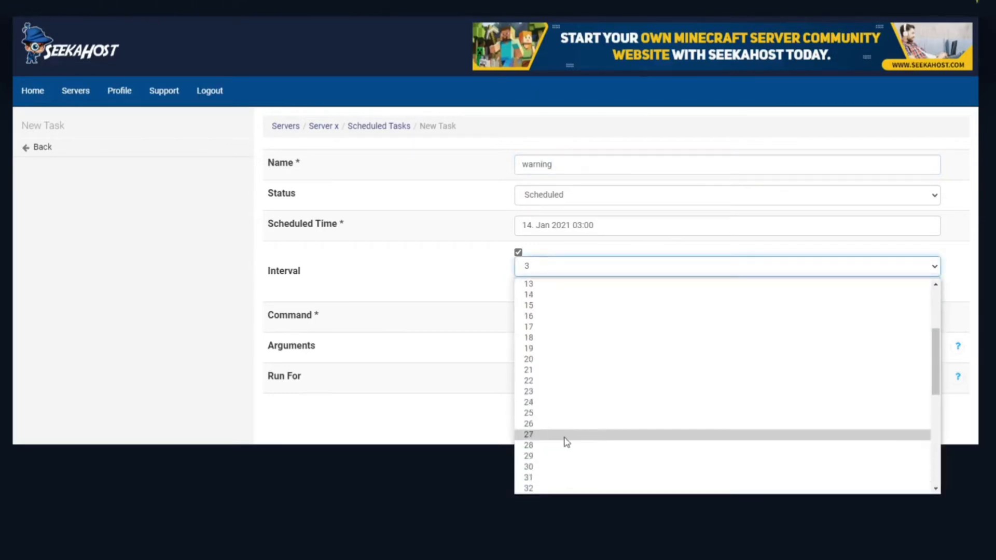
{"action": "left_click", "coordinate": [540, 406]}
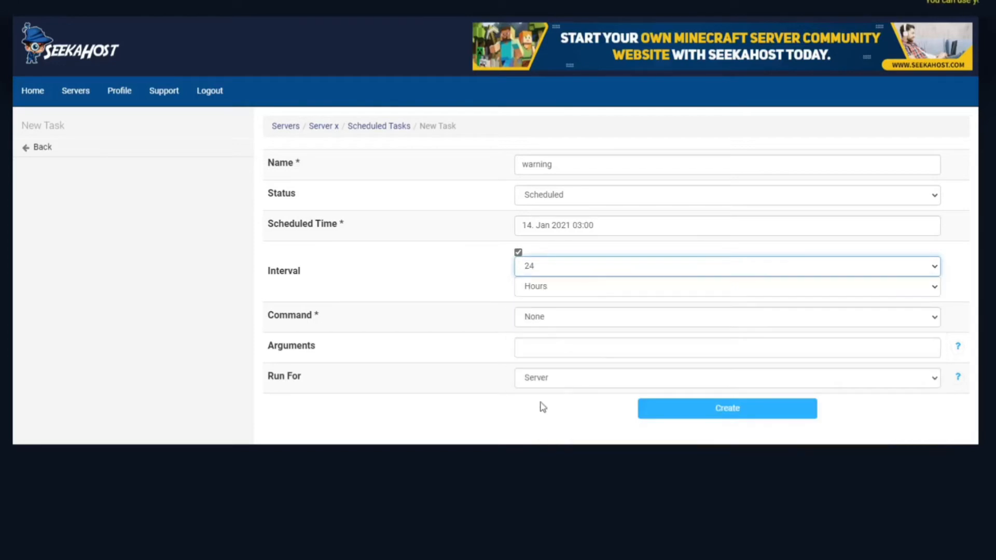
Assign the Admin Say command with the argument "Server Restarting in 5 Mins" and create the warning task.
{"action": "left_click", "coordinate": [671, 318]}
{"action": "left_click", "coordinate": [592, 346]}
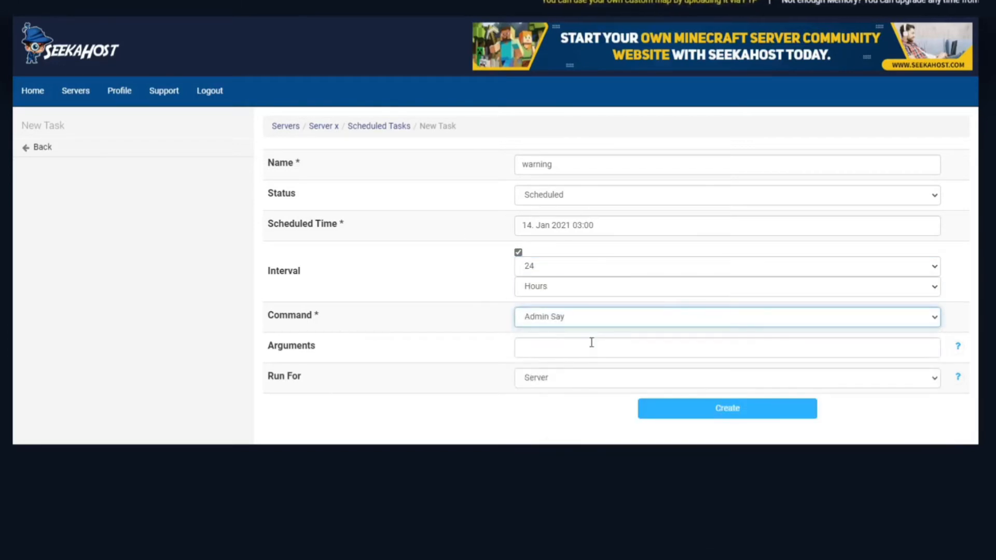
{"action": "left_click", "coordinate": [556, 345]}
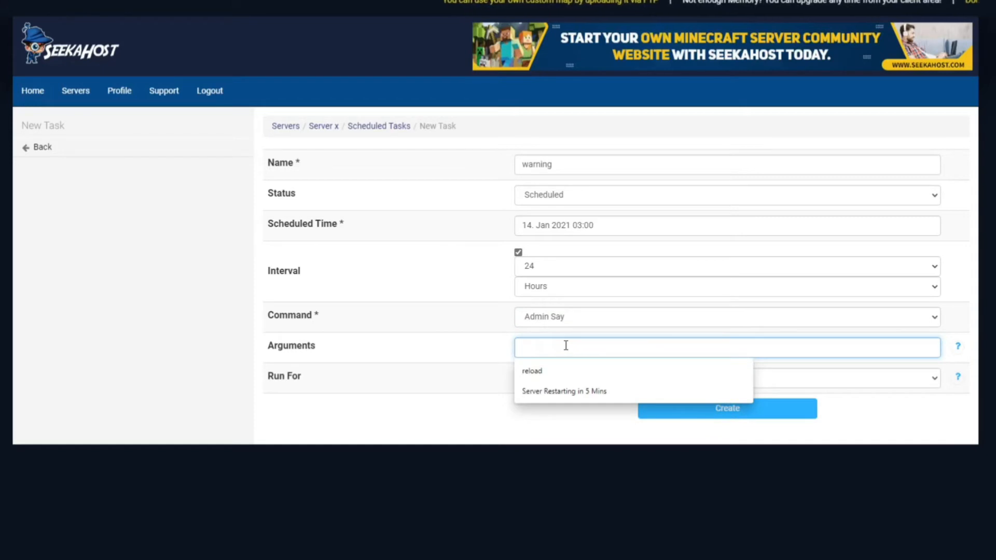
{"action": "left_click", "coordinate": [579, 397]}
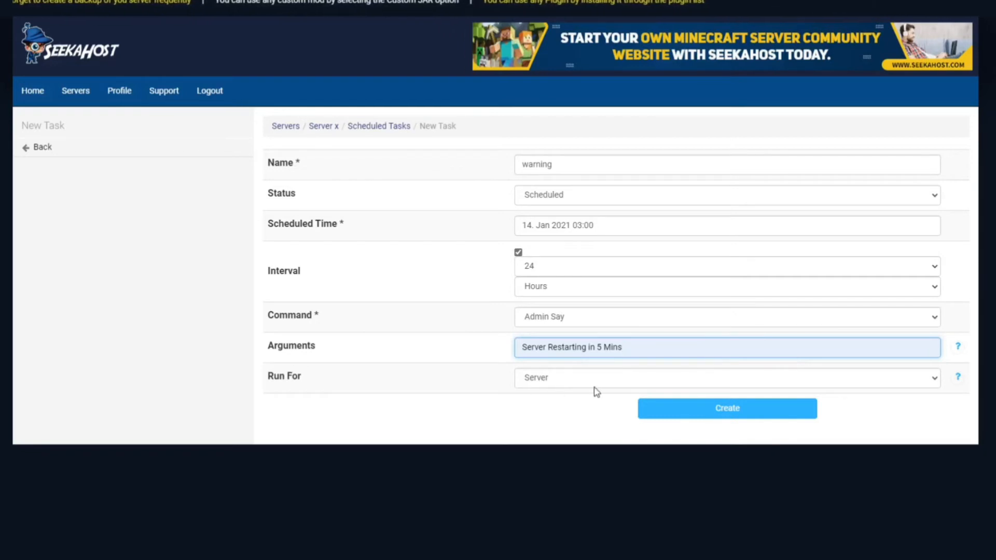
{"action": "left_click", "coordinate": [714, 416]}
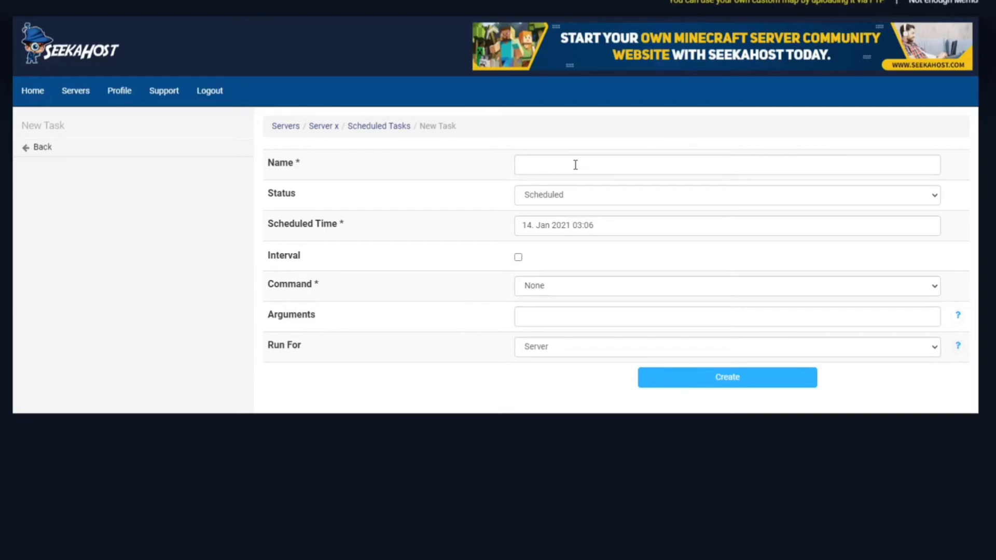
Name the new task "stop" and enable a repeat interval of 1 day.
{"action": "left_click", "coordinate": [576, 165]}
{"action": "type", "text": "stop"}
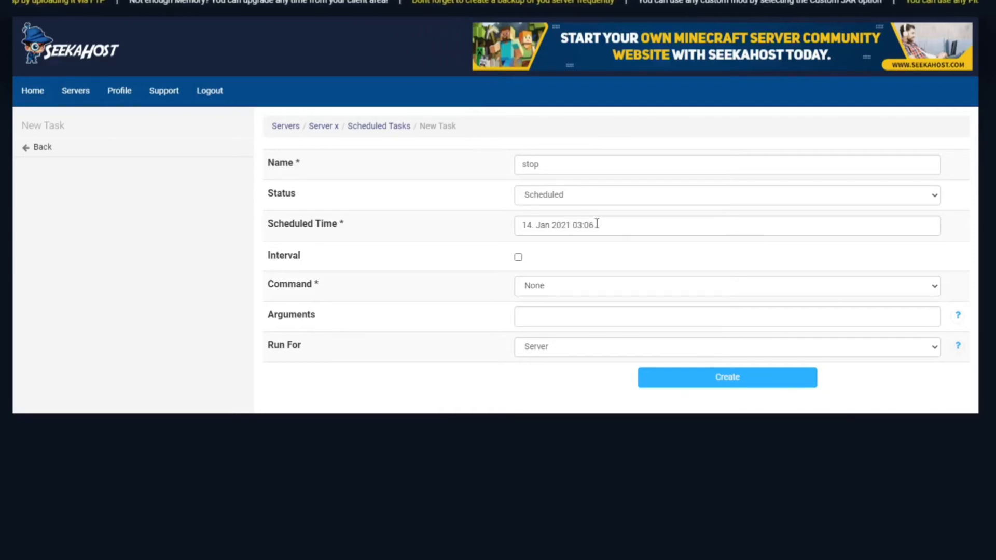
{"action": "left_click", "coordinate": [518, 257]}
{"action": "left_click", "coordinate": [567, 291]}
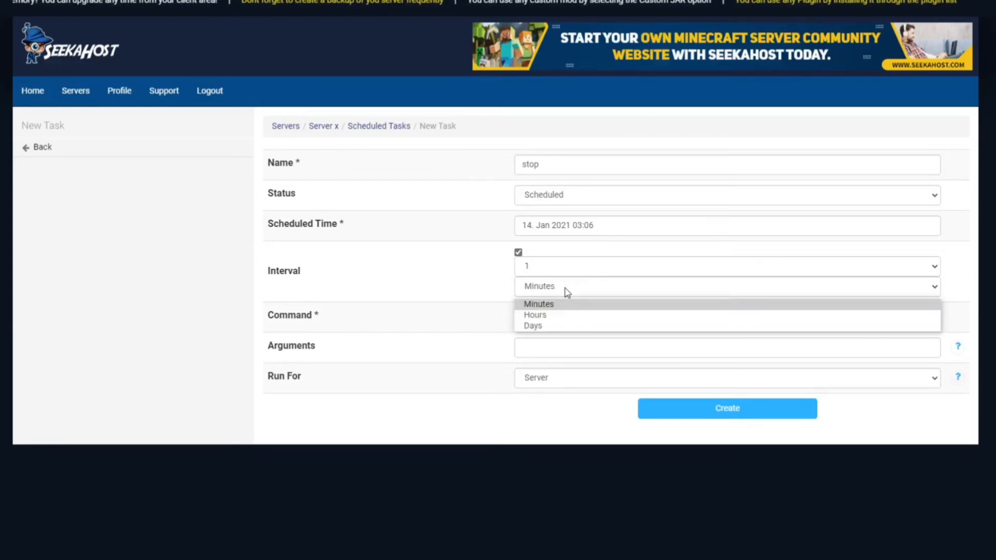
{"action": "left_click", "coordinate": [554, 327]}
Assign the Stop command to the task and create it.
{"action": "left_click", "coordinate": [692, 319]}
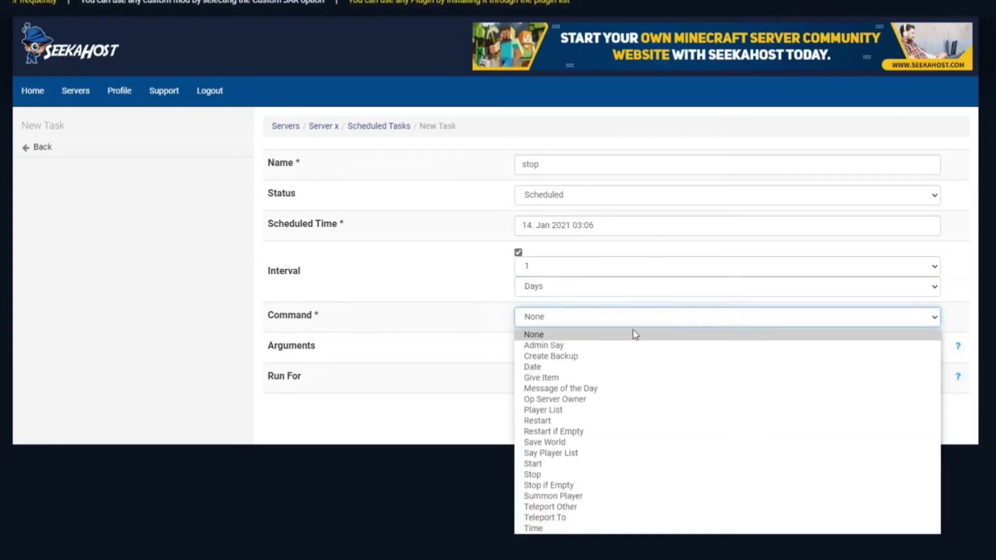
{"action": "left_click", "coordinate": [577, 476]}
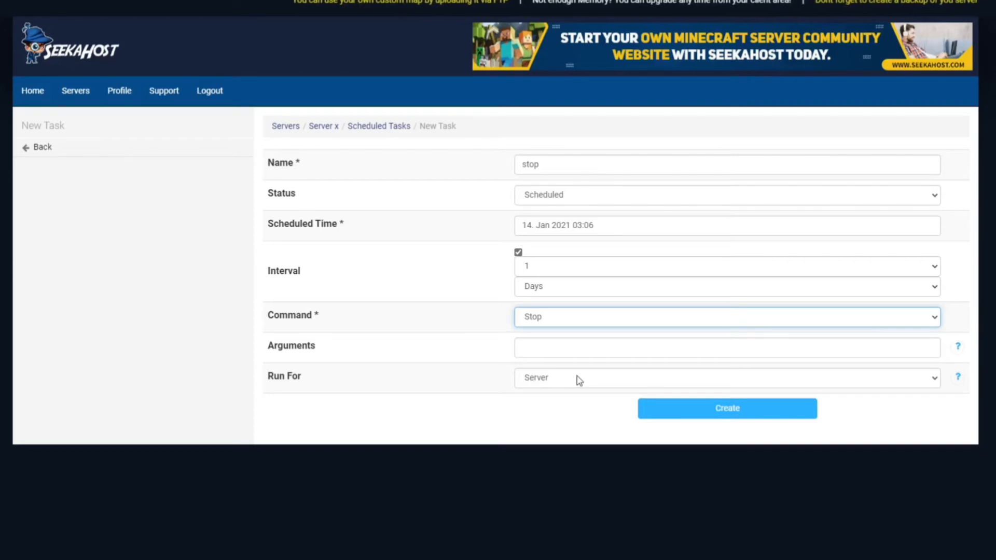
{"action": "left_click", "coordinate": [669, 408]}
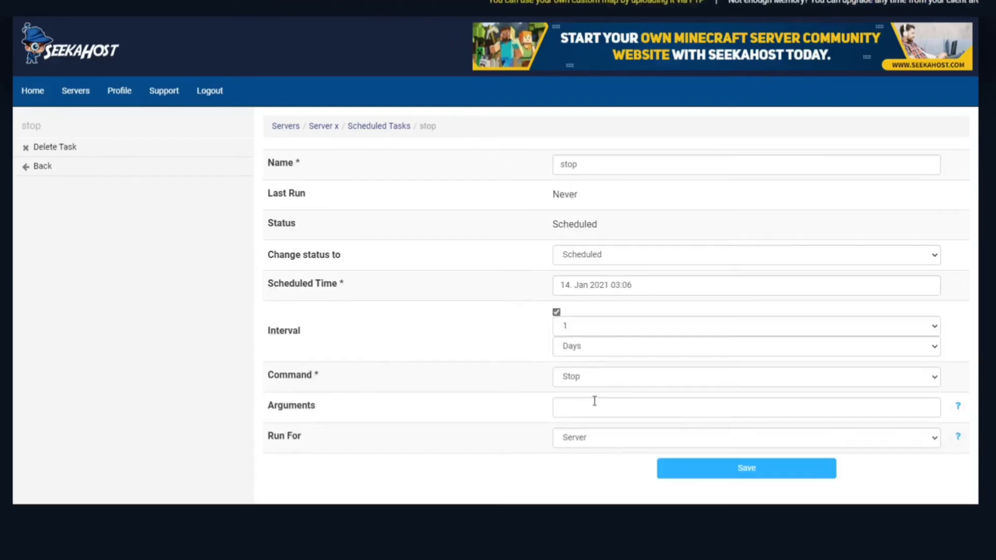
Return to the scheduled tasks and start another new task named "backup", keeping its status as Scheduled.
{"action": "left_click", "coordinate": [374, 128]}
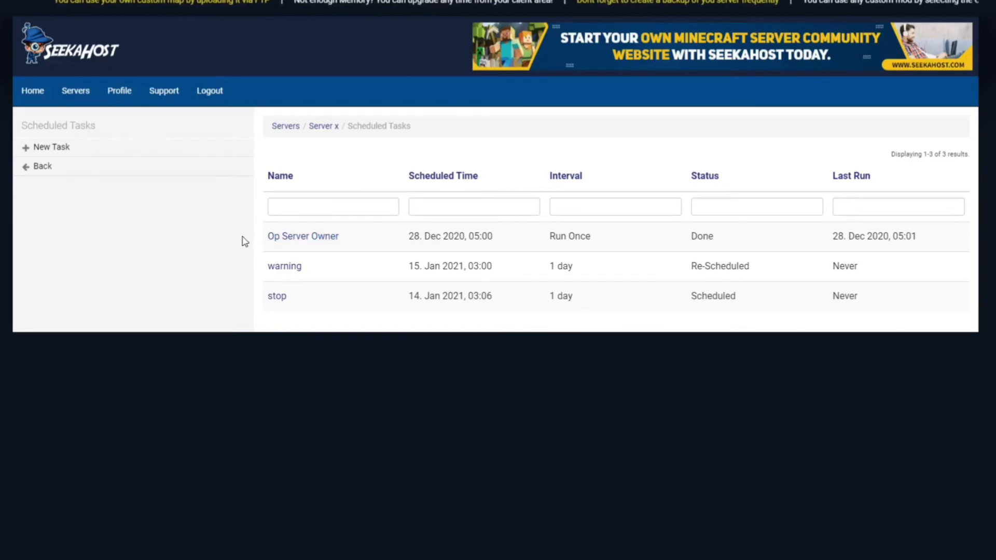
{"action": "left_click", "coordinate": [51, 147]}
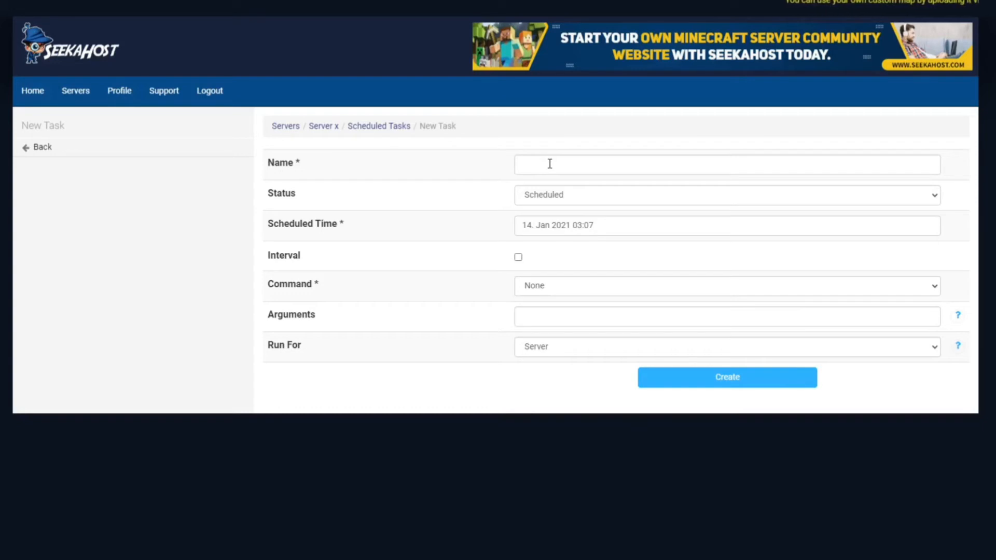
{"action": "left_click", "coordinate": [550, 164]}
{"action": "type", "text": "backup"}
{"action": "left_click", "coordinate": [571, 194]}
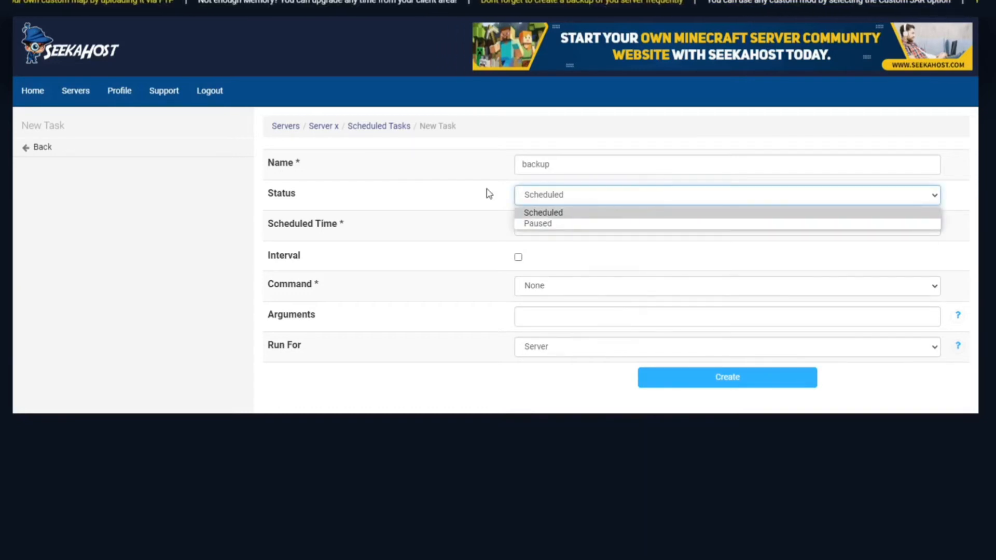
{"action": "left_click", "coordinate": [504, 206]}
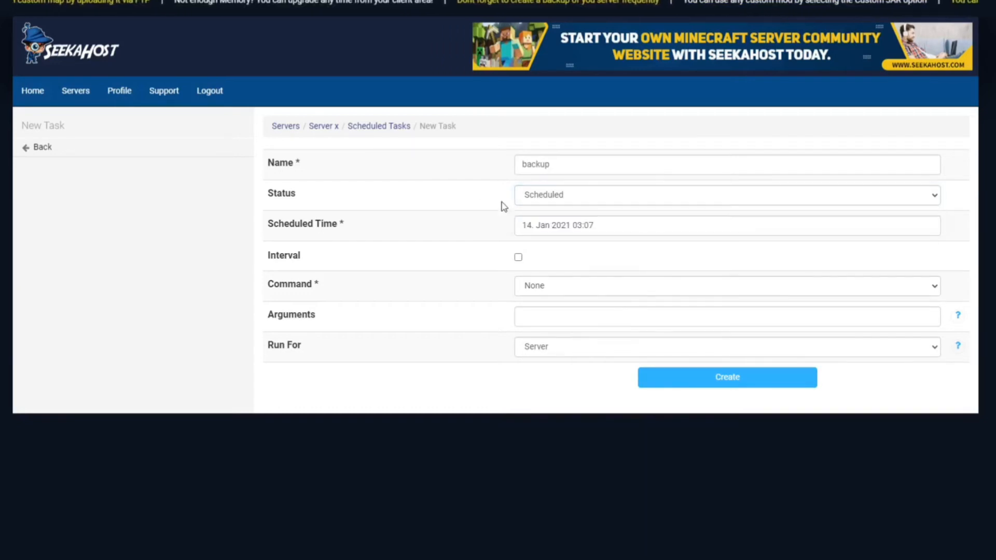
Set the backup task's scheduled time to 14. Jan 2021 03:08.
{"action": "left_click", "coordinate": [603, 225]}
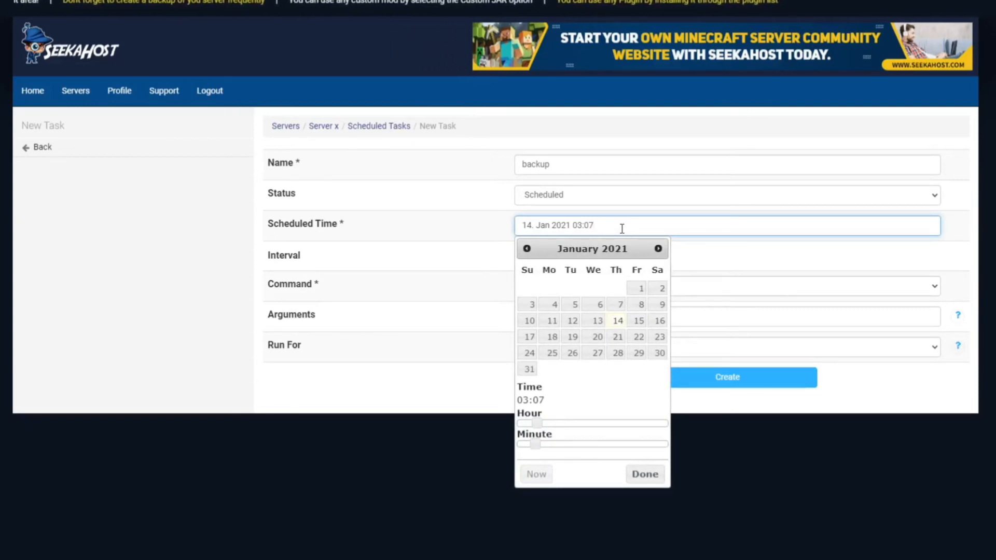
{"action": "key", "text": "BackSpace"}
{"action": "type", "text": "8"}
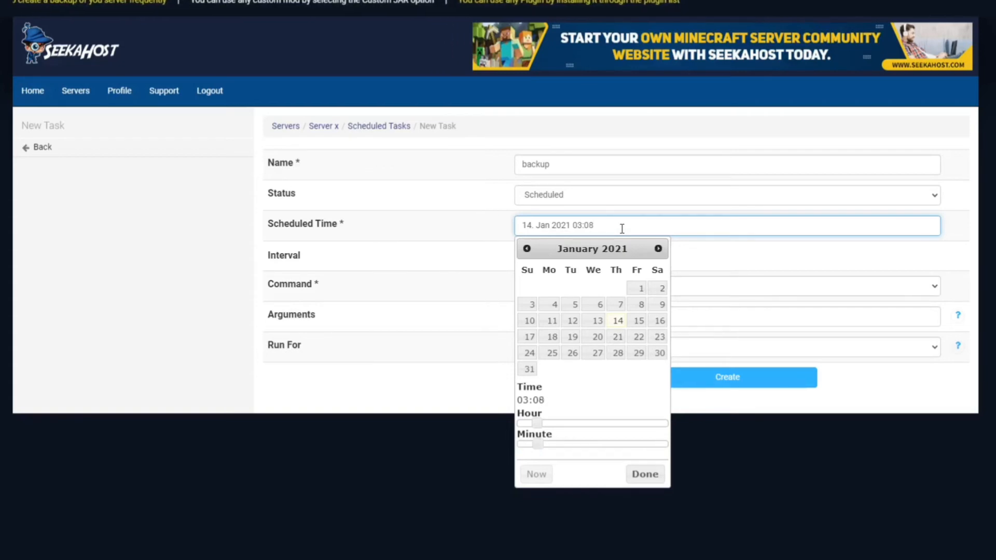
{"action": "left_click", "coordinate": [727, 263]}
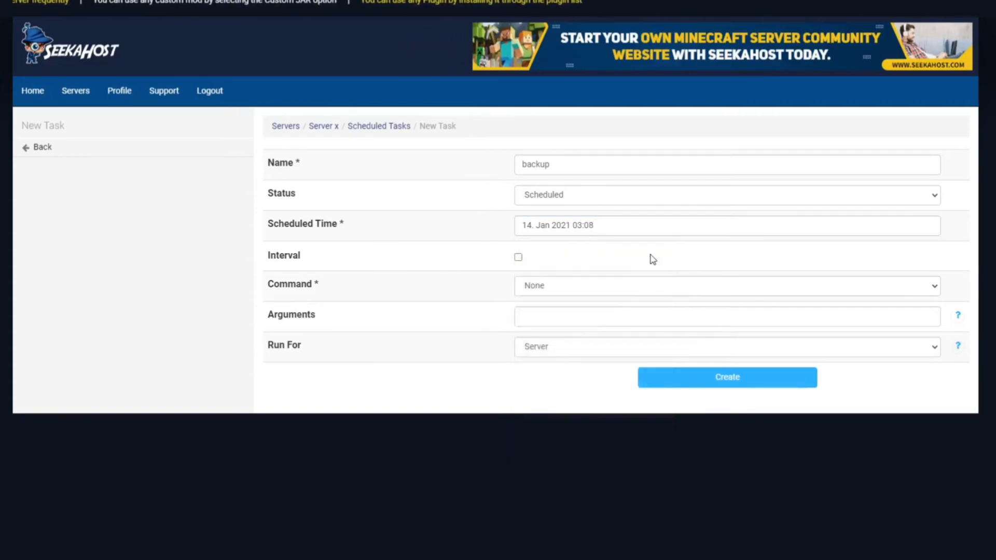
Set the backup task to repeat every 1 day with the Create Backup command and create it.
{"action": "left_click", "coordinate": [519, 257]}
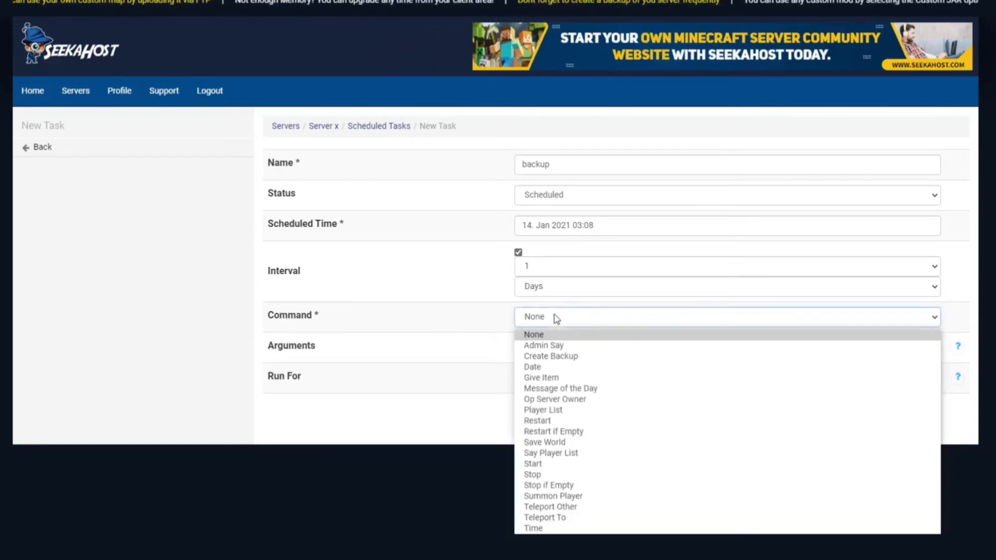
{"action": "left_click", "coordinate": [555, 318]}
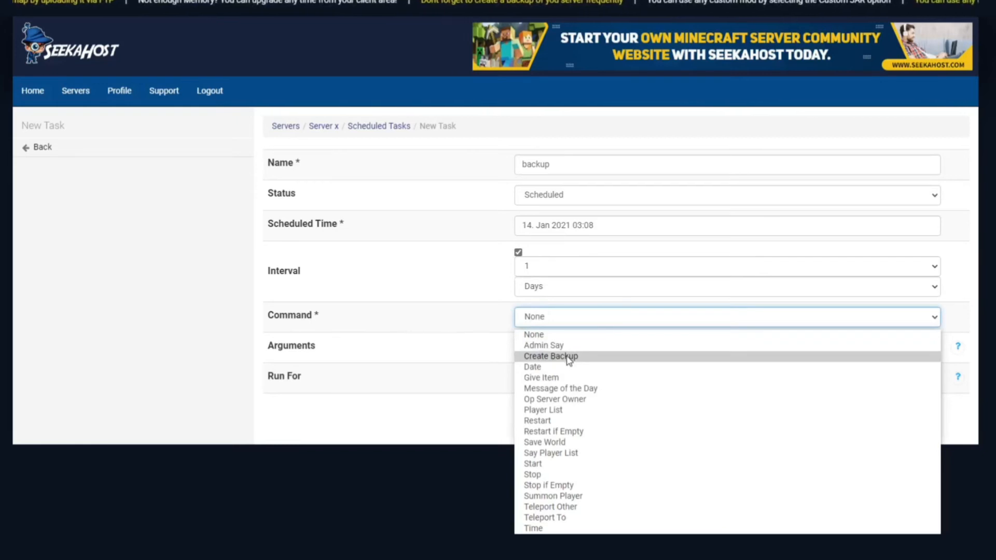
{"action": "left_click", "coordinate": [569, 357]}
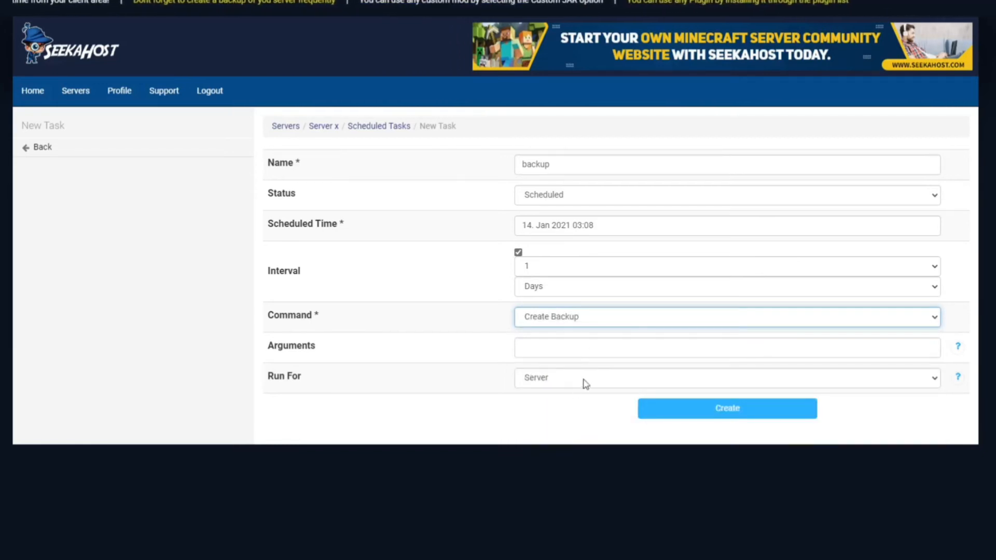
{"action": "left_click", "coordinate": [696, 417]}
Return to the scheduled tasks and start a new task named "start" with a repeat interval of 1 day.
{"action": "left_click", "coordinate": [380, 129]}
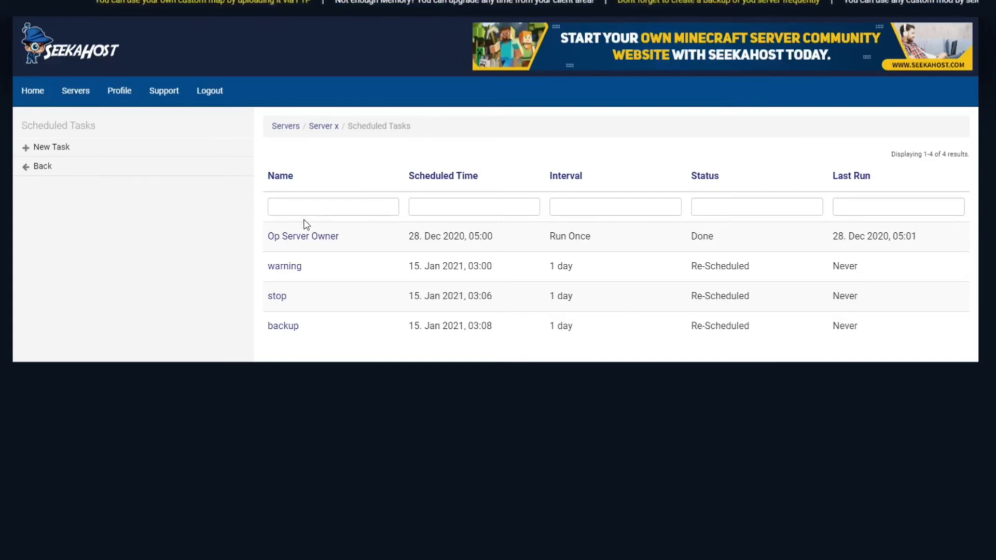
{"action": "left_click", "coordinate": [55, 152]}
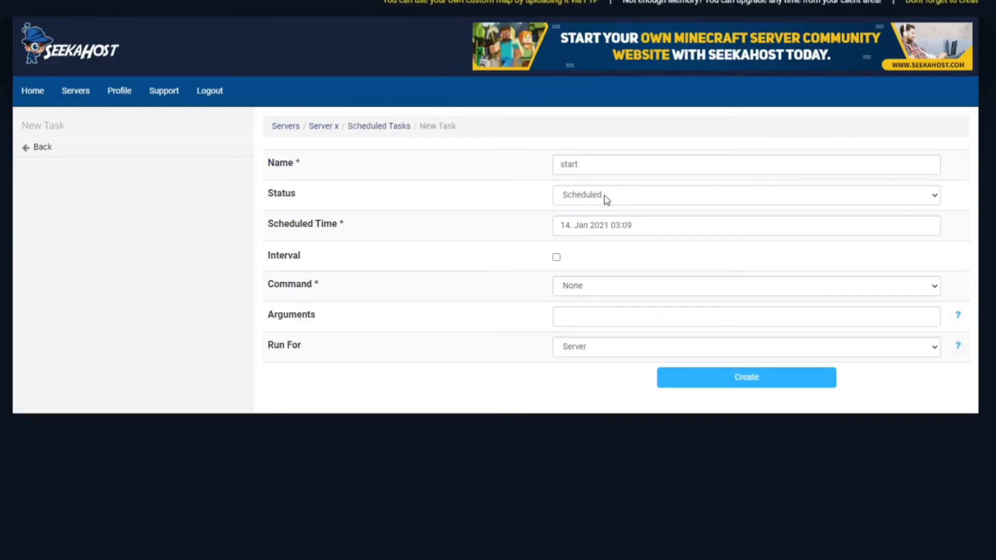
{"action": "left_click", "coordinate": [557, 258]}
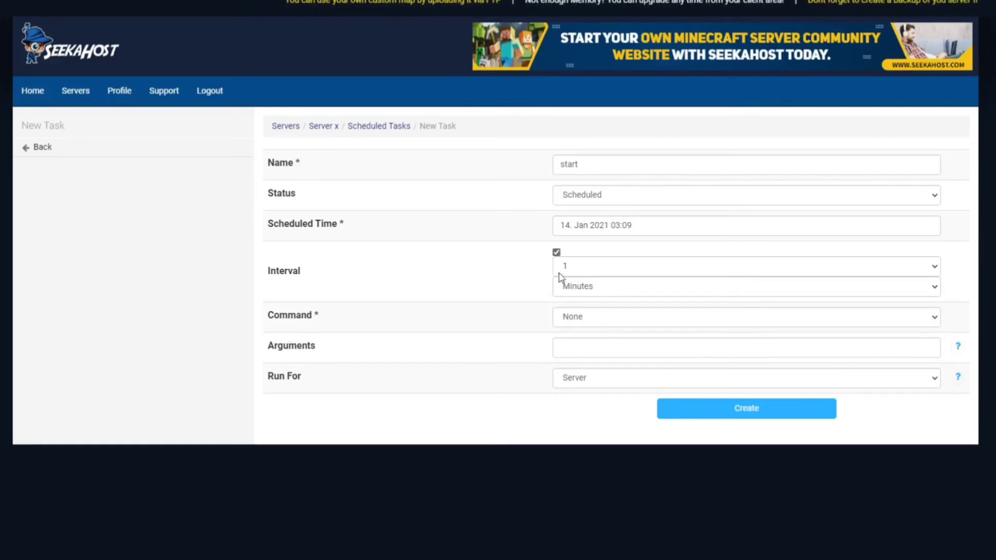
{"action": "left_click", "coordinate": [587, 269]}
Set the start task's scheduled time to 14. Jan 2021 03:14.
{"action": "left_click", "coordinate": [648, 218]}
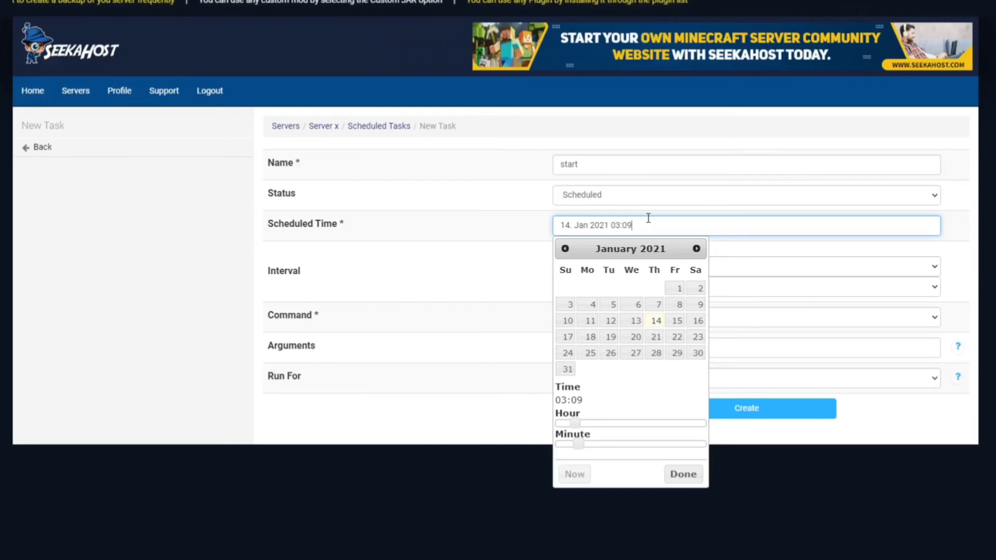
{"action": "key", "text": "BackSpace"}
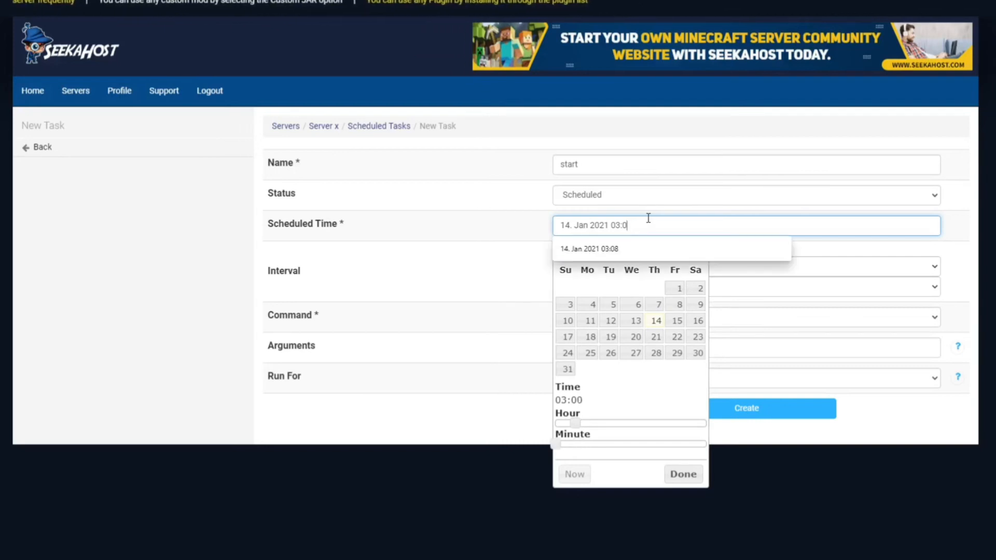
{"action": "type", "text": "14"}
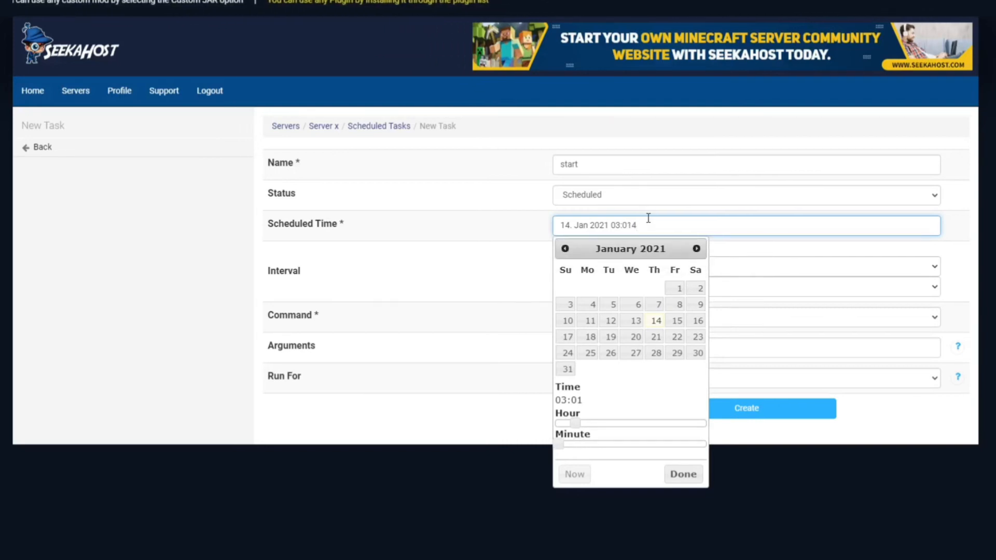
{"action": "key", "text": "BackSpace"}
{"action": "key", "text": "BackSpace"}
{"action": "type", "text": "14"}
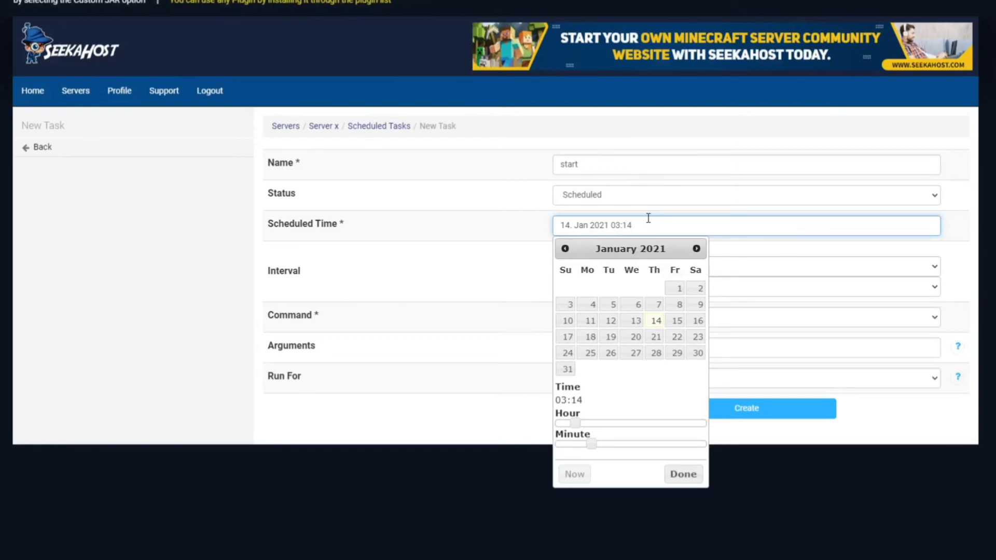
{"action": "left_click", "coordinate": [408, 278]}
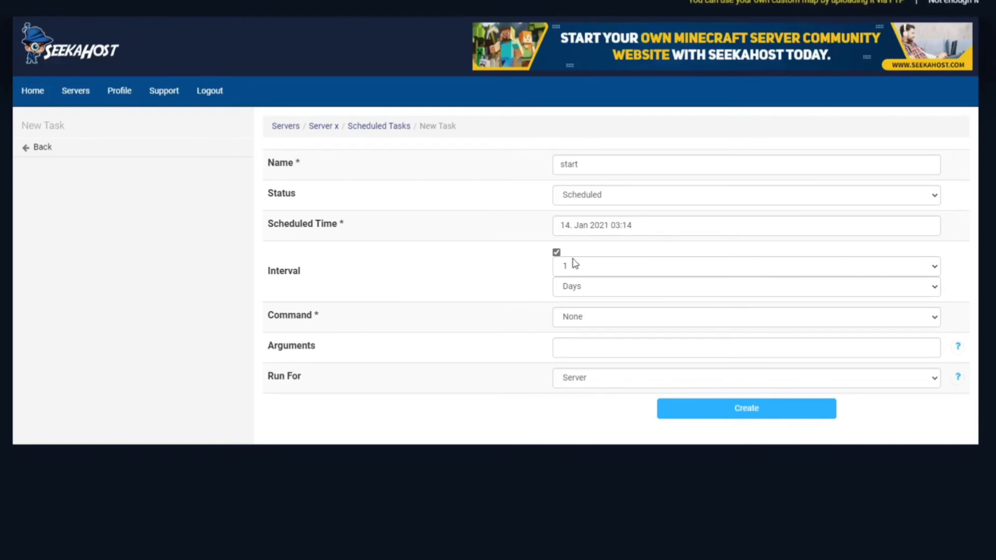
Assign the Start command to the start task and create it.
{"action": "left_click", "coordinate": [643, 317]}
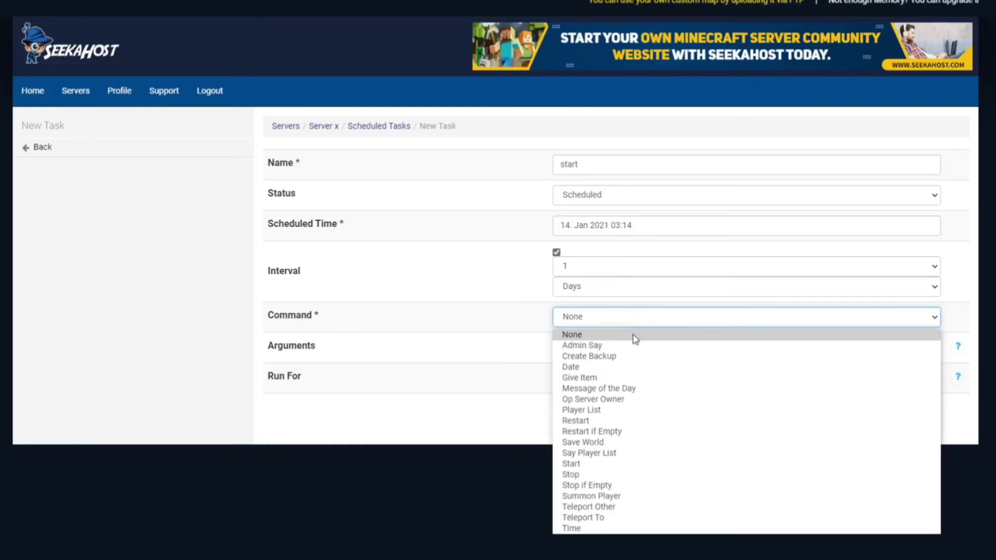
{"action": "left_click", "coordinate": [602, 465]}
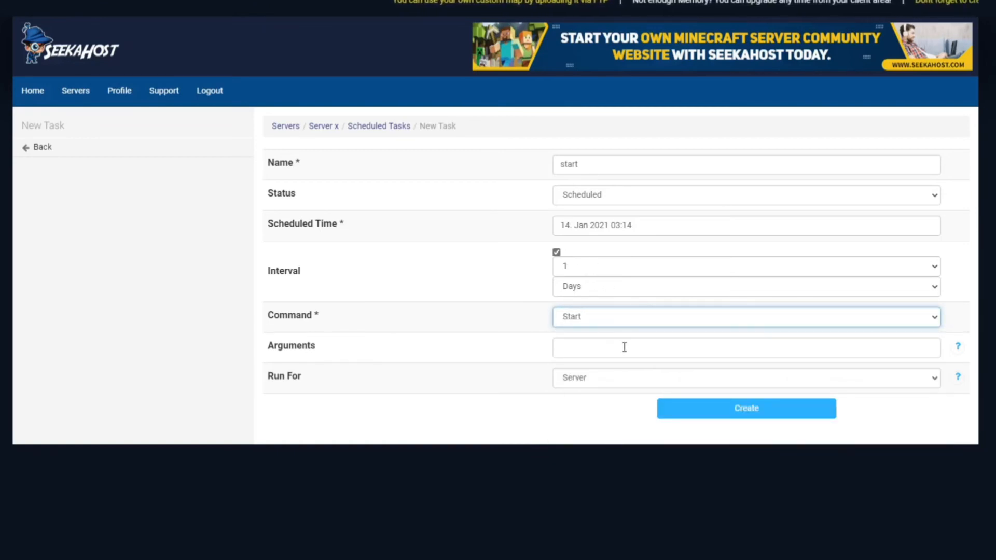
{"action": "left_click", "coordinate": [758, 410]}
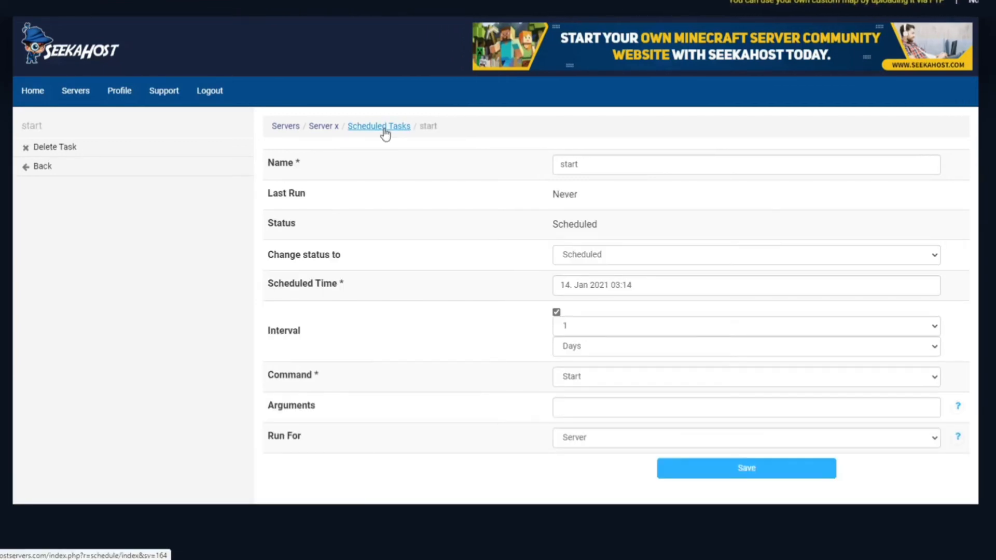
Open the warning task from the scheduled tasks and review its available status and command options.
{"action": "left_click", "coordinate": [383, 129]}
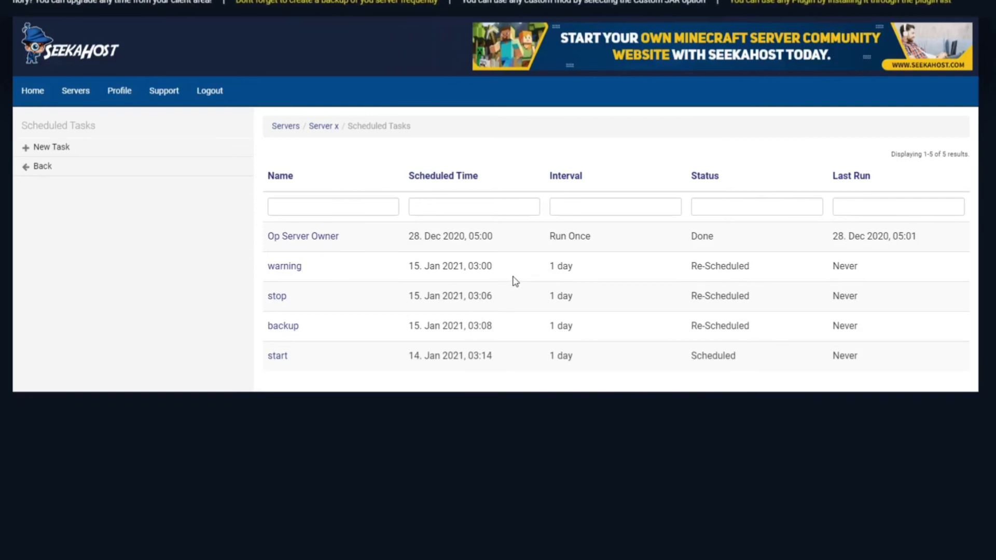
{"action": "left_click", "coordinate": [285, 267]}
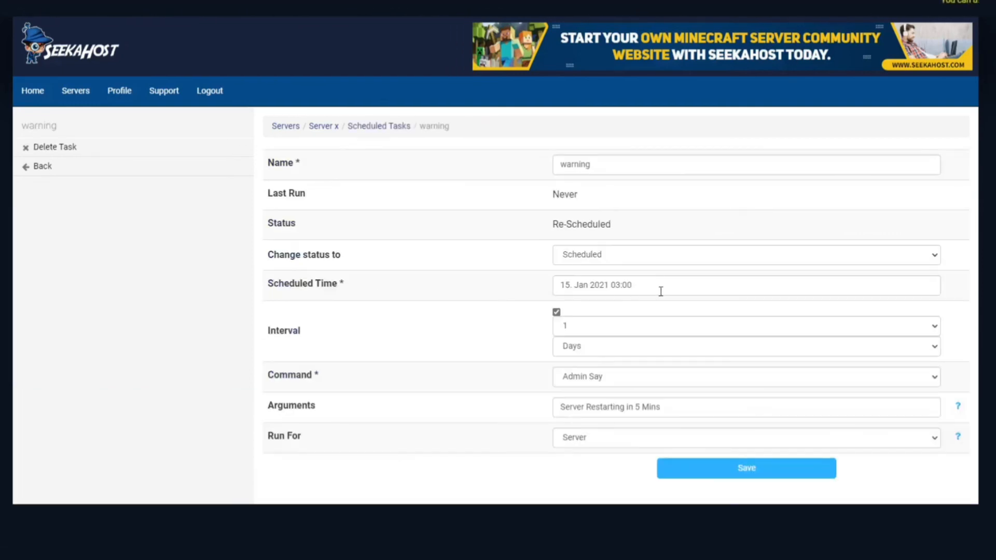
{"action": "left_click", "coordinate": [611, 254]}
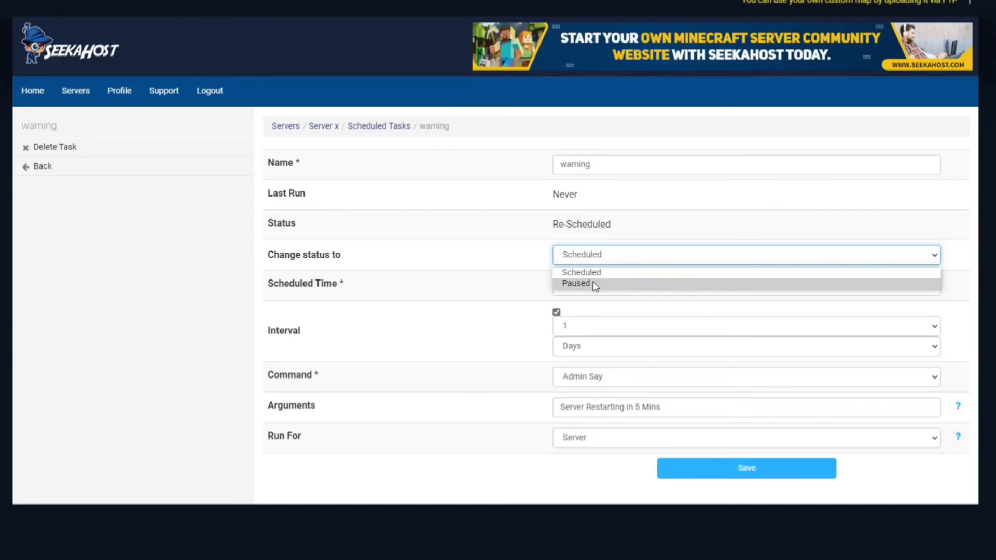
{"action": "left_click", "coordinate": [447, 252]}
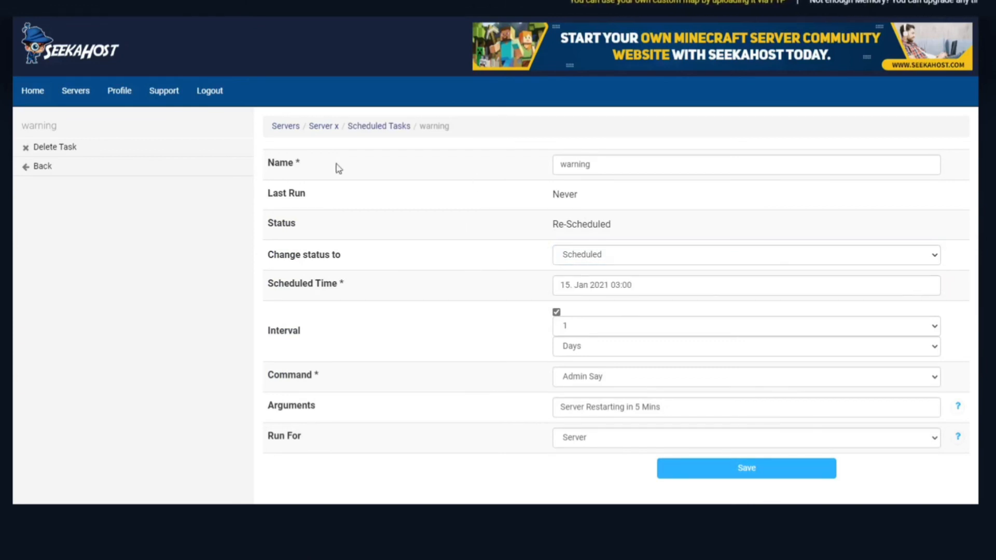
{"action": "left_click", "coordinate": [814, 377]}
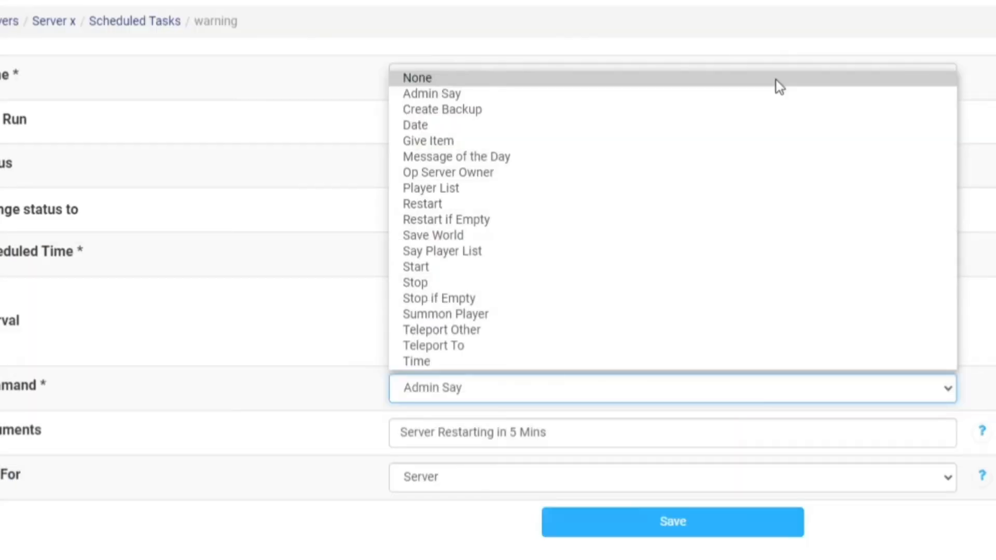